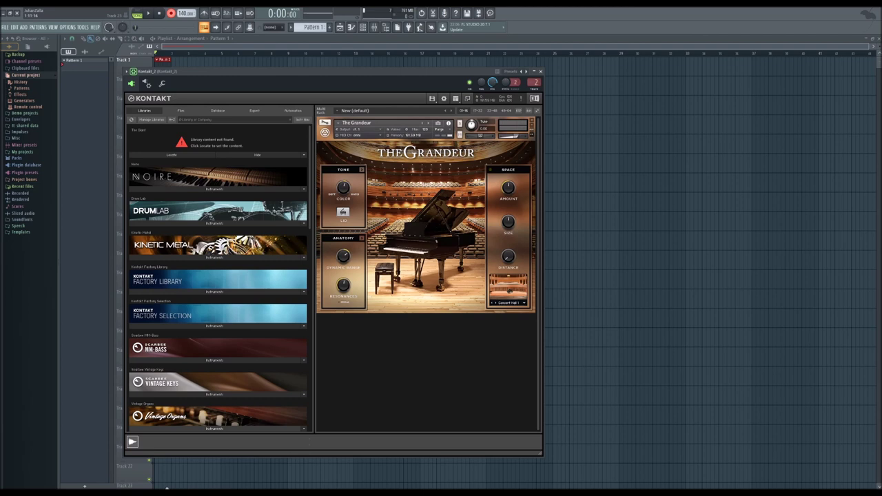
Switch to the web browser and examine the response graph of the GP Response Damper Pedal.
key("alt+Tab")
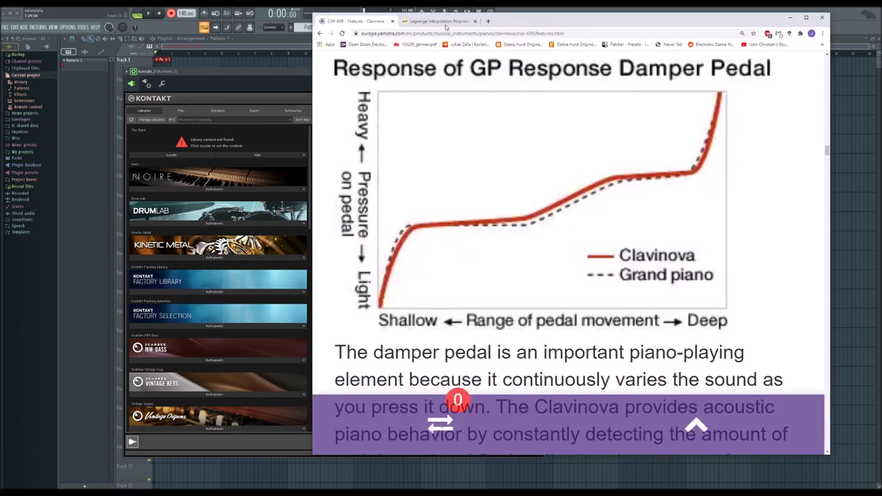
left_click_drag(508, 20, 377, 37)
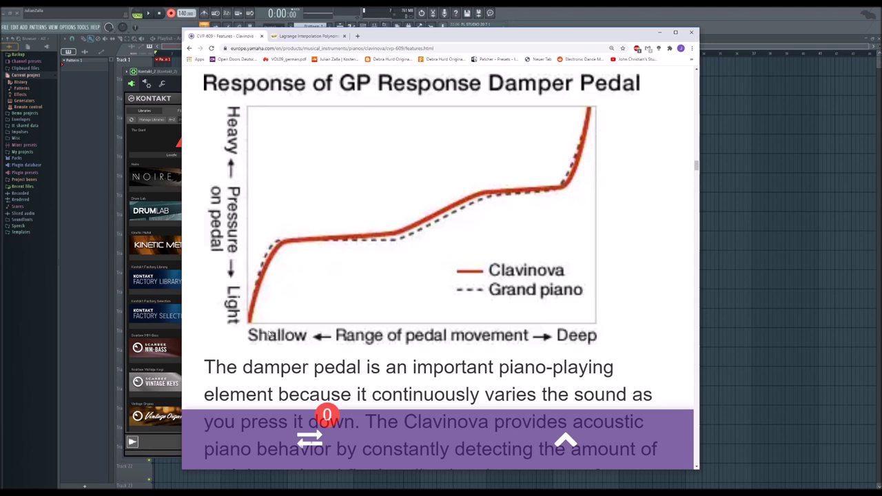
right_click(348, 322)
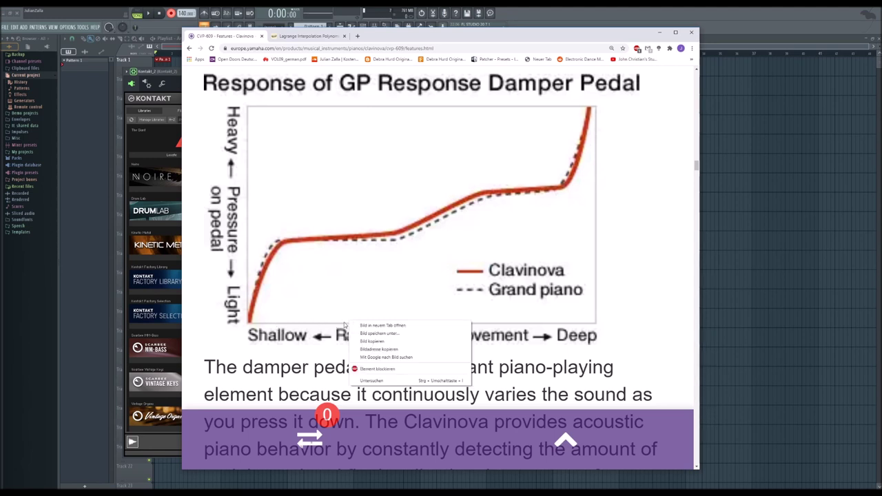
left_click(257, 321)
left_click_drag(233, 332, 249, 315)
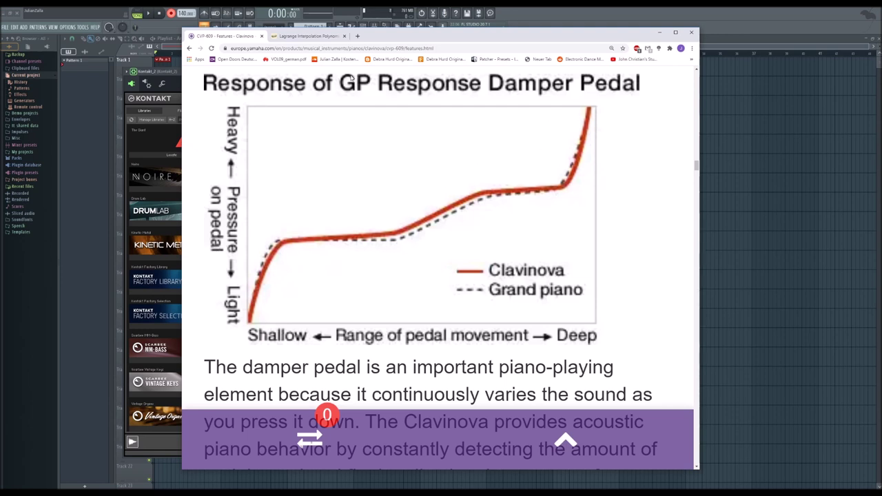
left_click_drag(359, 40, 506, 32)
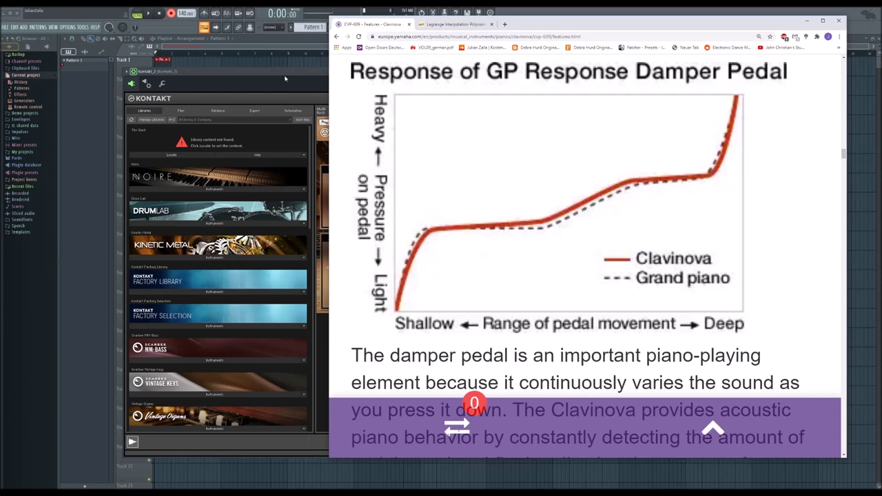
Return to the Kontakt plugin window in FL Studio and browse the plugin's parameters.
left_click(292, 75)
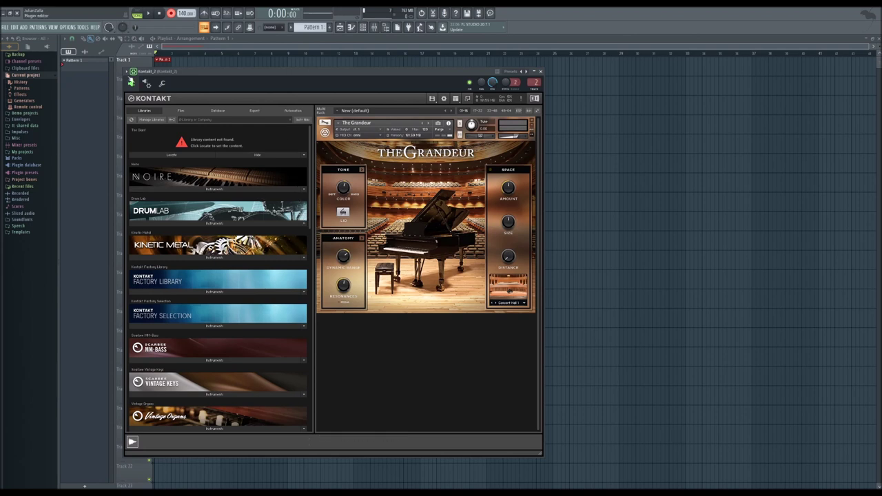
left_click(126, 71)
left_click(182, 72)
left_click_drag(173, 71, 185, 68)
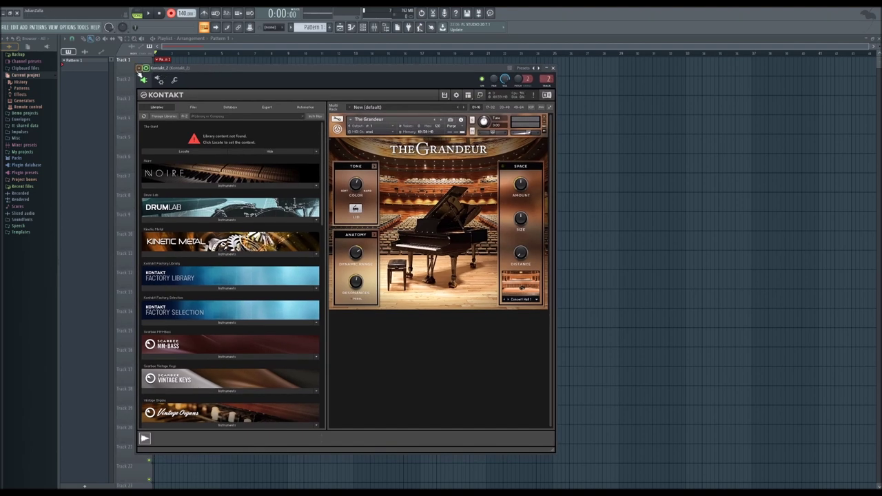
left_click(139, 69)
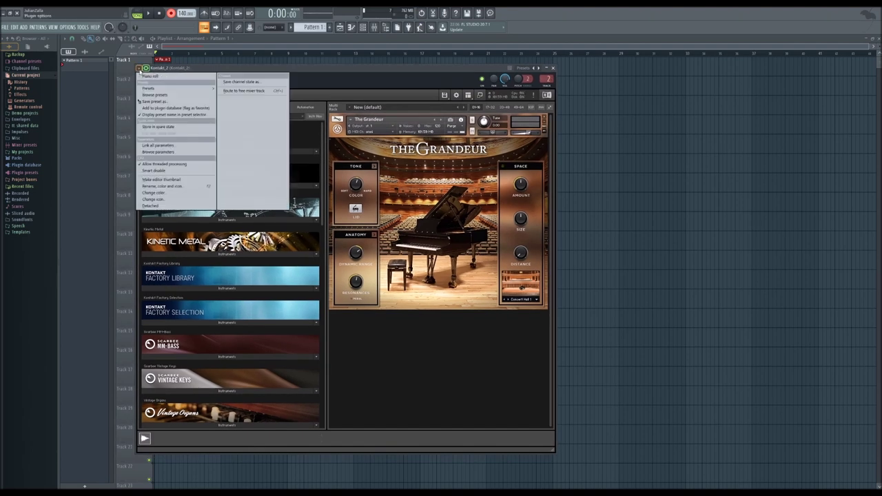
left_click(170, 155)
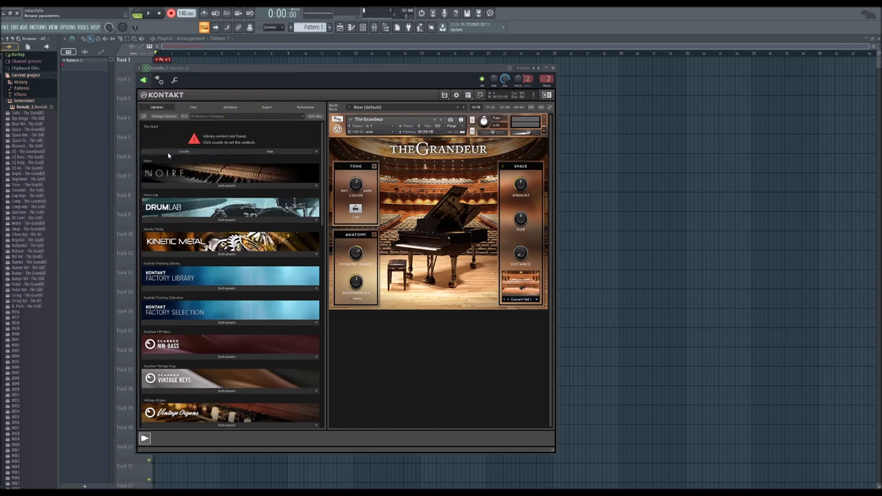
Find the MIDI CC #64 damper pedal parameter of Kontakt and open its link-to-controller settings.
scroll(10, 145, "down", 5)
scroll(13, 160, "up", 4)
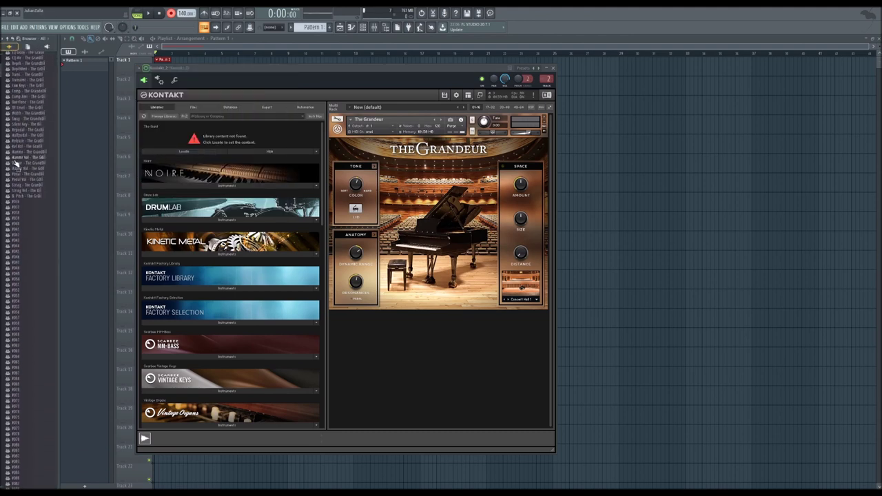
scroll(13, 155, "down", 3)
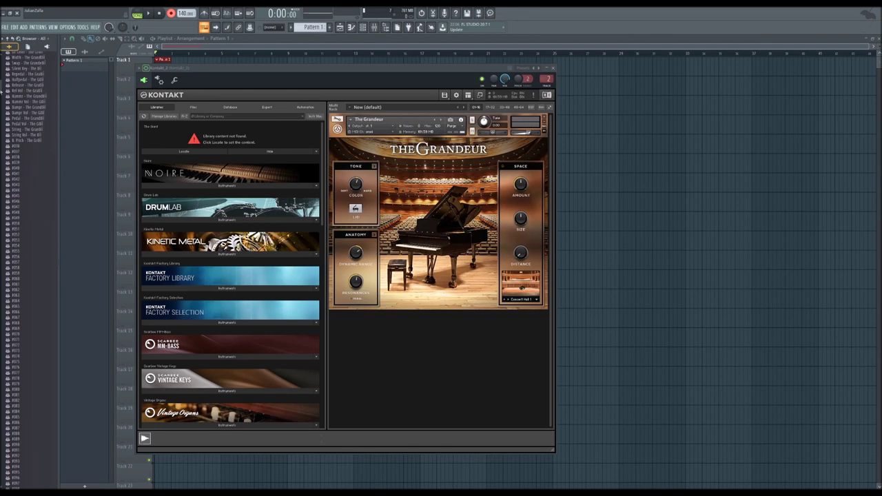
left_click_drag(2, 98, 2, 330)
left_click_drag(1, 426, 1, 438)
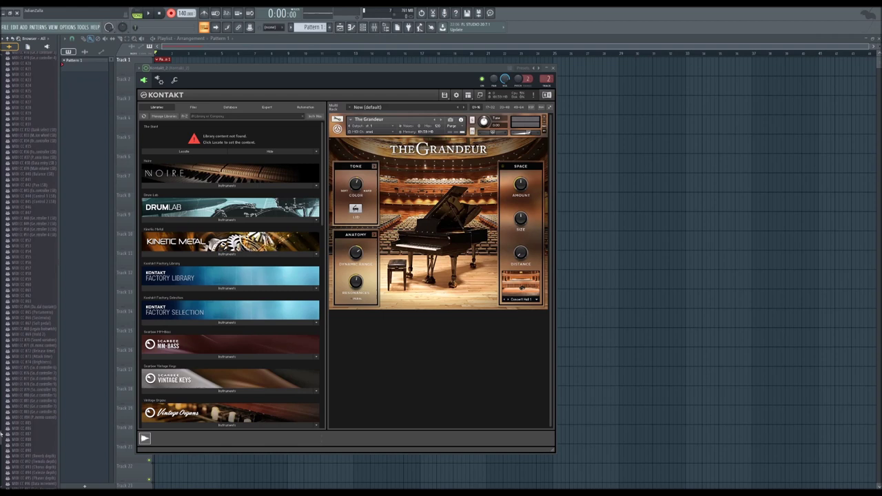
scroll(6, 313, "down", 3)
scroll(28, 270, "down", 1)
scroll(26, 262, "down", 1)
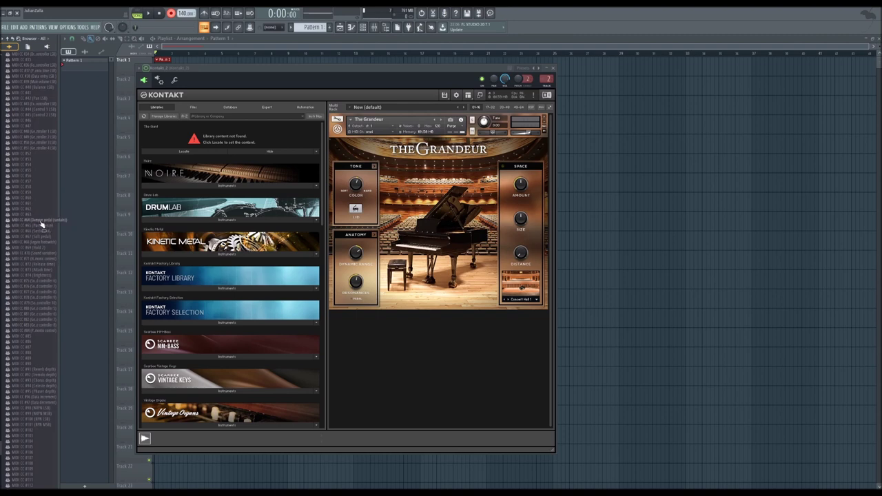
right_click(41, 220)
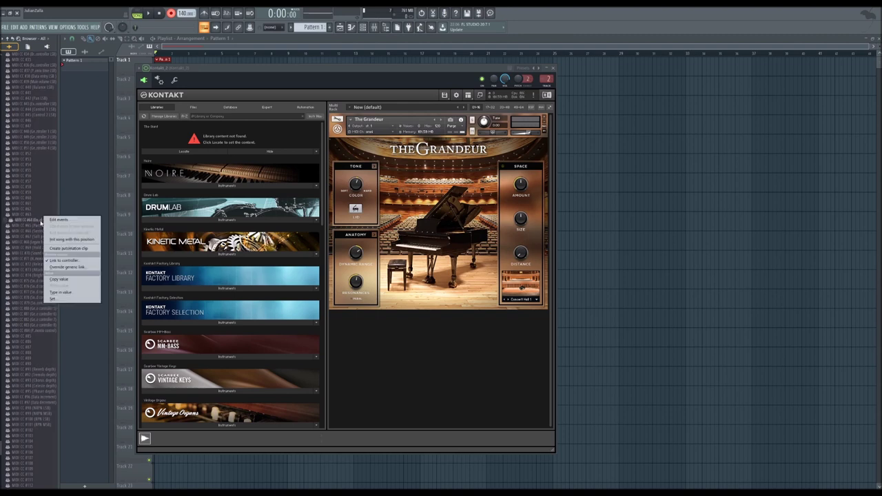
left_click(69, 261)
left_click_drag(434, 189, 346, 151)
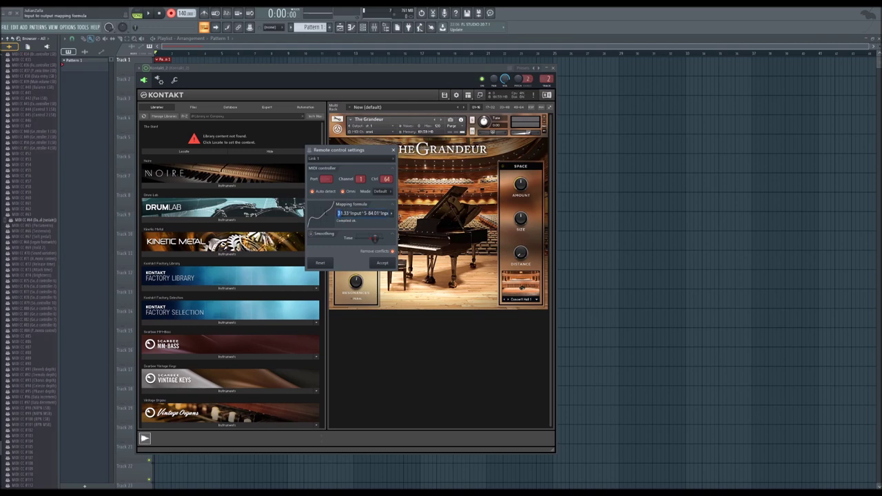
Read through the damper pedal link's mapping formula and replace the whole formula with Input.
left_click_drag(339, 213, 391, 213)
double_click(382, 213)
left_click(386, 213)
key("Right")
key("Right")
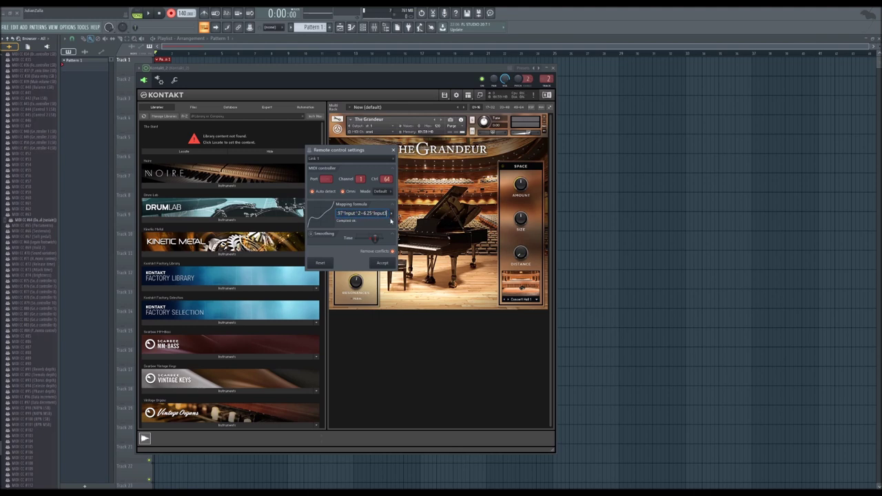
key("Left")
key("Left")
left_click_drag(387, 213, 331, 224)
key("BackSpace")
type("Input")
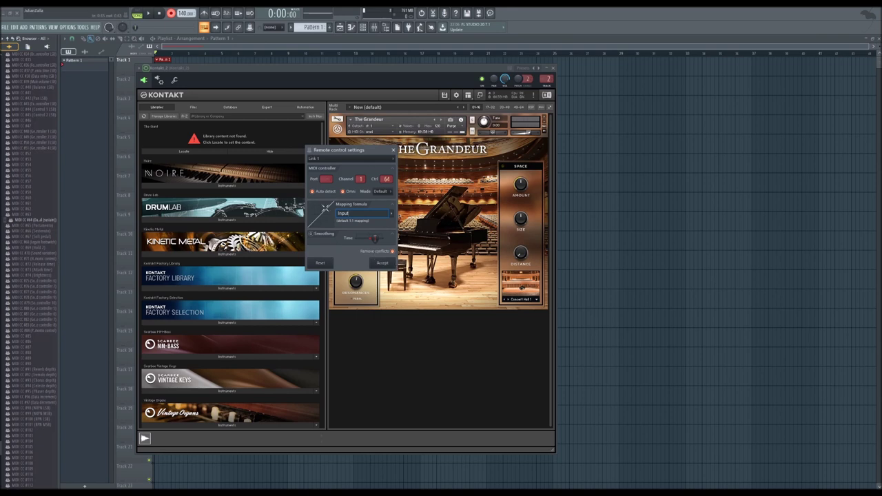
Switch to the web browser and examine the dCode Lagrange interpolation calculator, its formula and its point table.
key("alt+Tab")
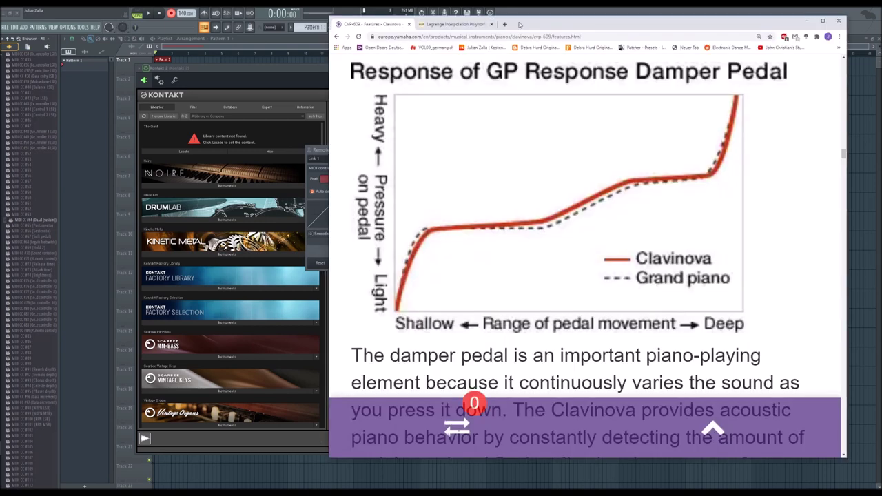
left_click_drag(521, 24, 583, 29)
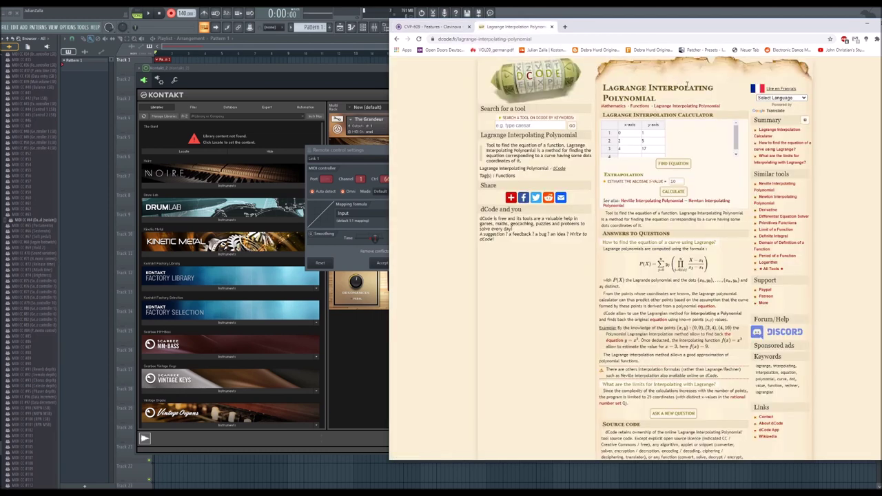
scroll(662, 231, "down", 3)
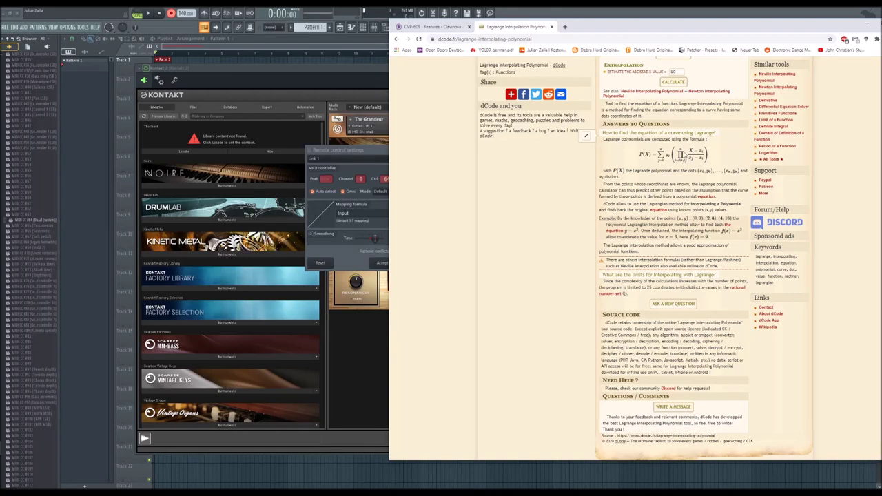
scroll(687, 177, "up", 2)
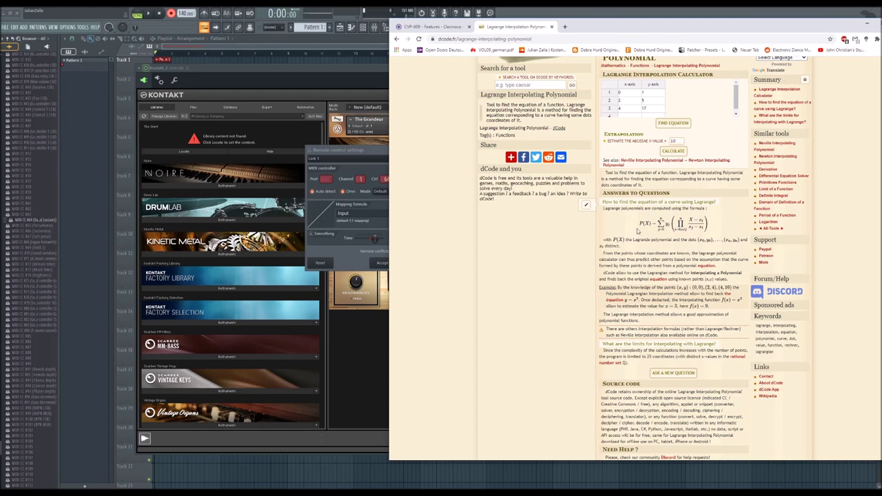
left_click_drag(663, 210, 672, 228)
left_click(708, 231)
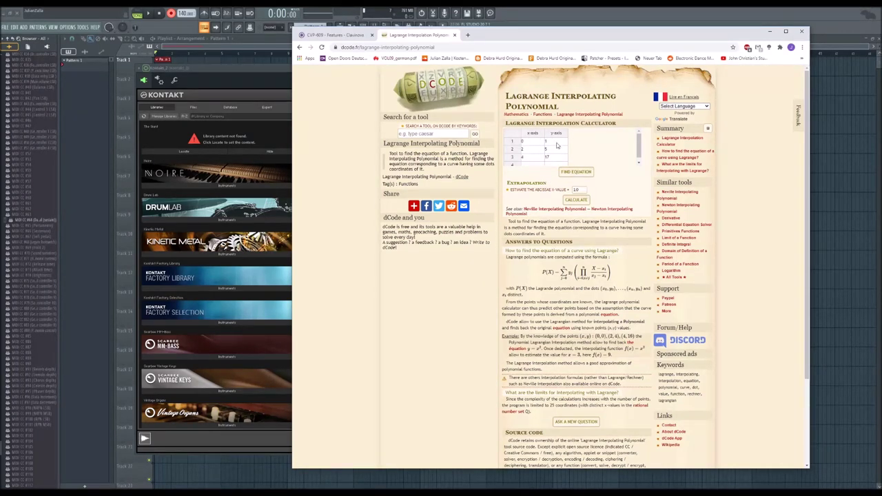
scroll(556, 149, "down", 1)
scroll(551, 150, "up", 1)
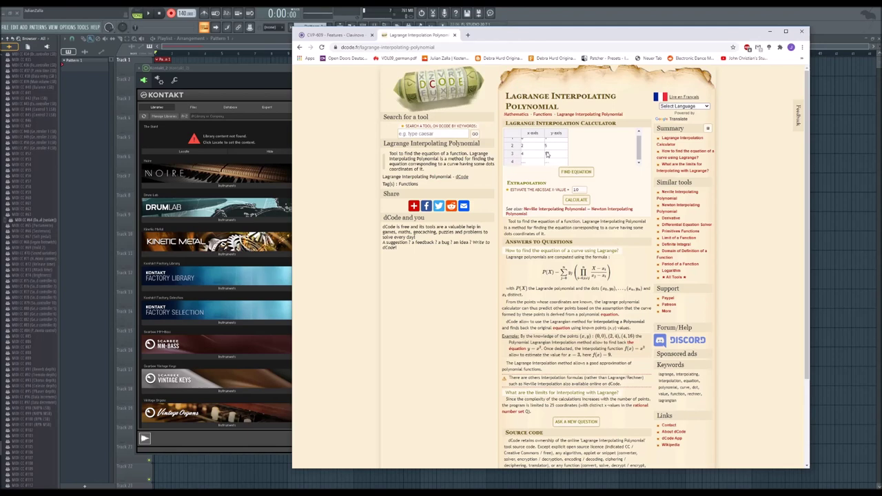
Enter the first two curve points (0, 0) and (0.1, 0.35) in the Lagrange calculator, using the pedal graph as reference.
left_click(532, 141)
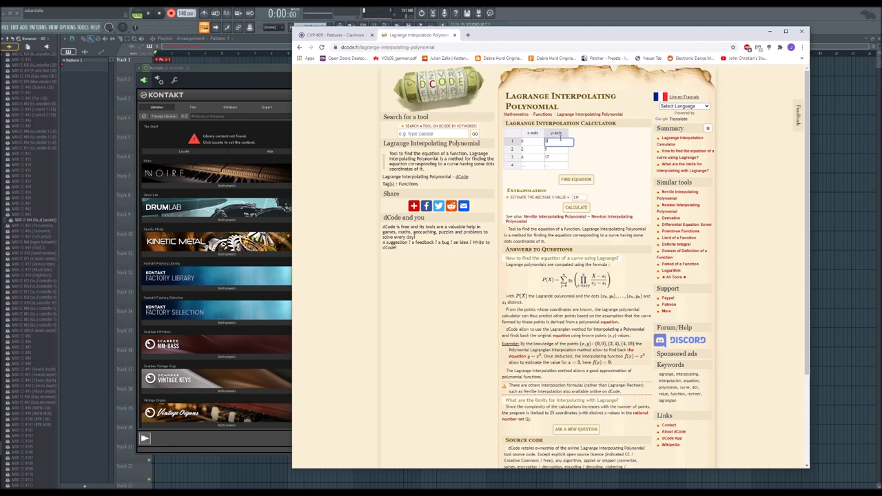
left_click(335, 34)
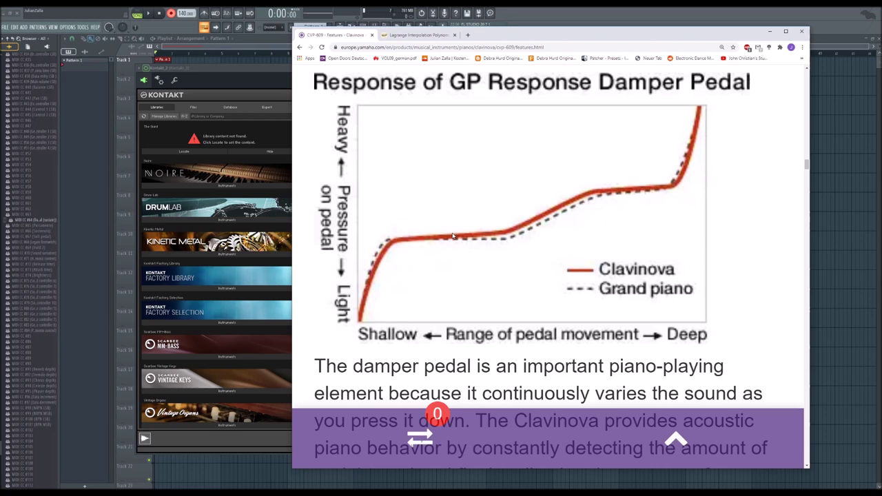
left_click(417, 35)
Enter the third curve point as x 0.4 and y 0.35, checking it against the pedal graph.
left_click(529, 156)
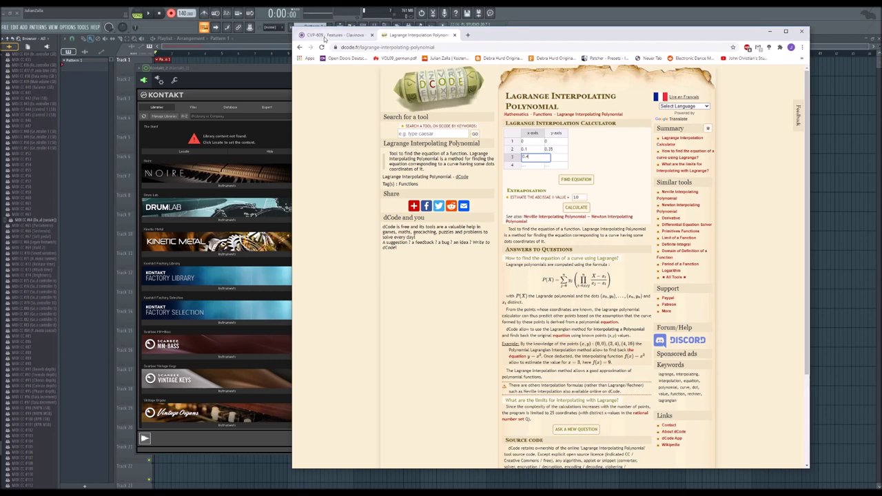
left_click(324, 33)
left_click(435, 36)
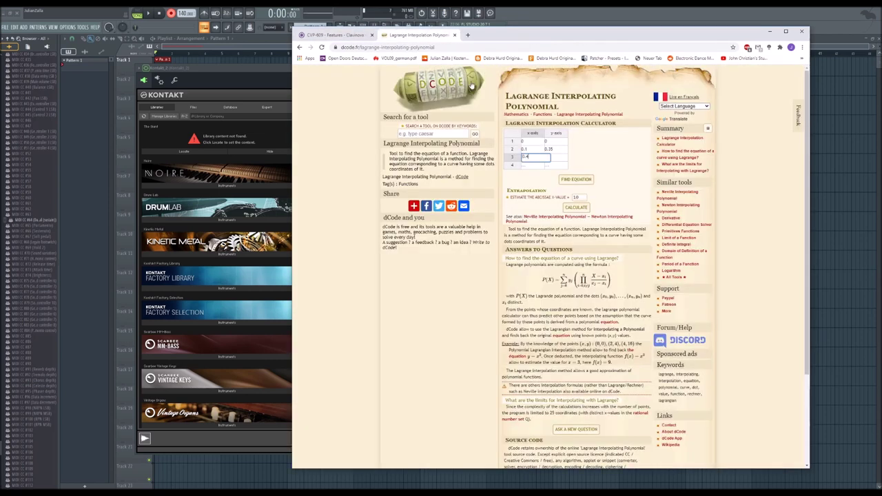
left_click(559, 157)
type("15")
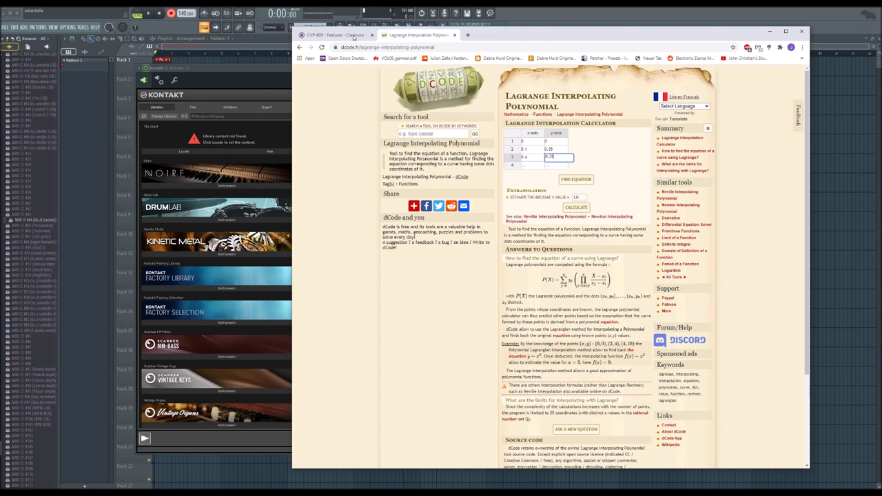
Read the next bend off the pedal graph and enter the fourth point as x 0.7 and y 0.6.
key("ctrl+Tab")
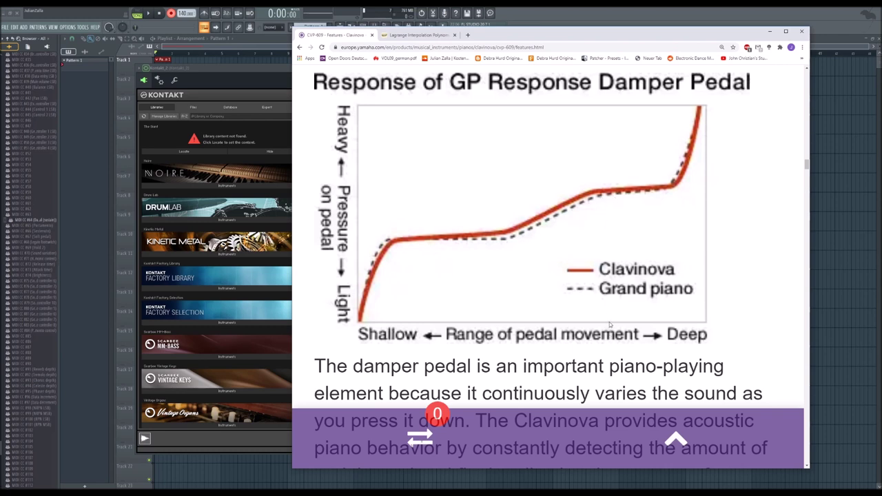
left_click(417, 35)
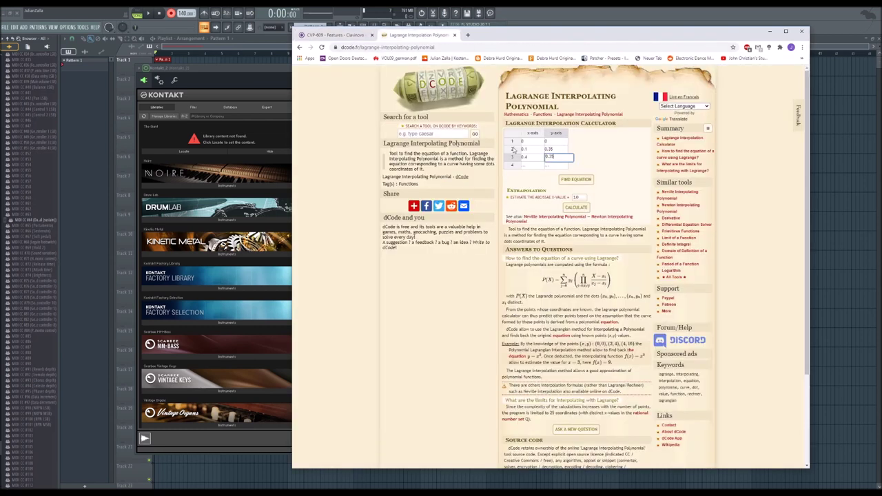
left_click(526, 166)
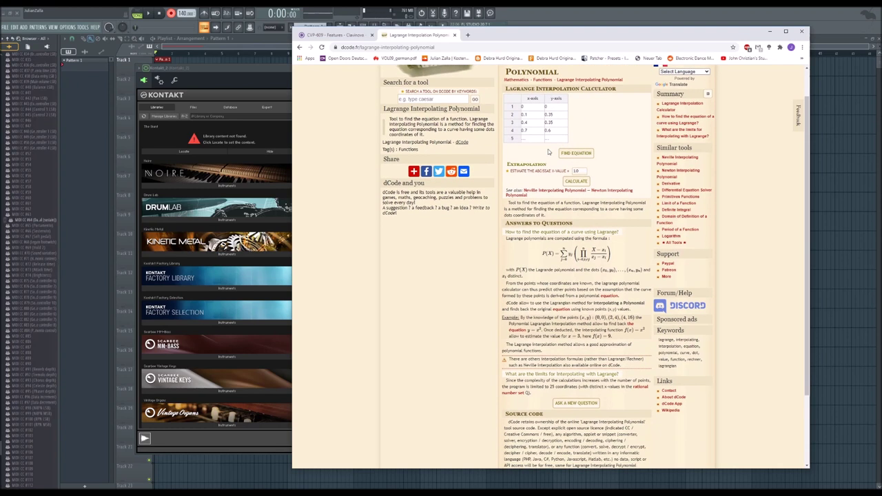
Examine the remaining bends and the steep end of the pedal graph against the points in the Lagrange calculator.
left_click(333, 35)
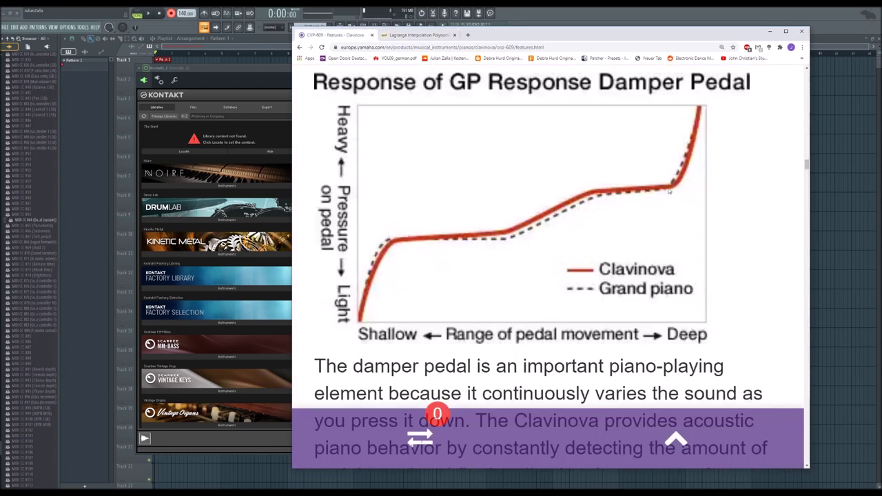
left_click(422, 36)
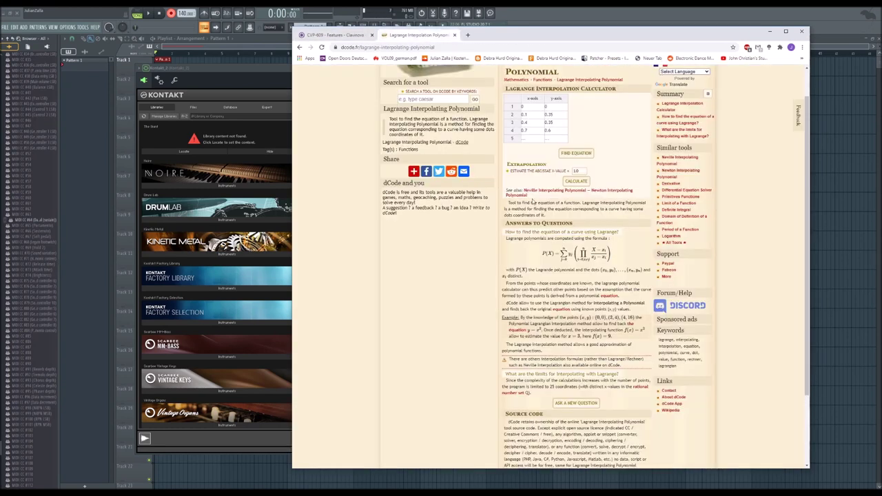
scroll(555, 167, "up", 1)
left_click(338, 36)
scroll(514, 228, "down", 1)
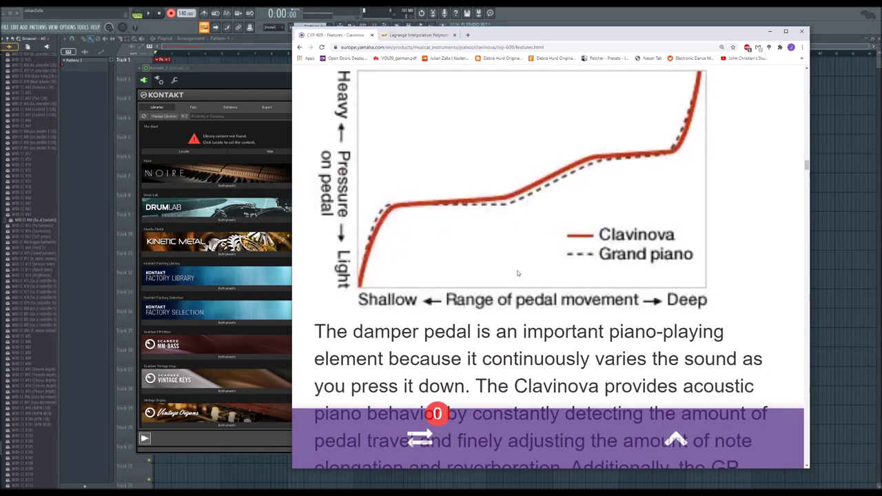
scroll(475, 290, "up", 1)
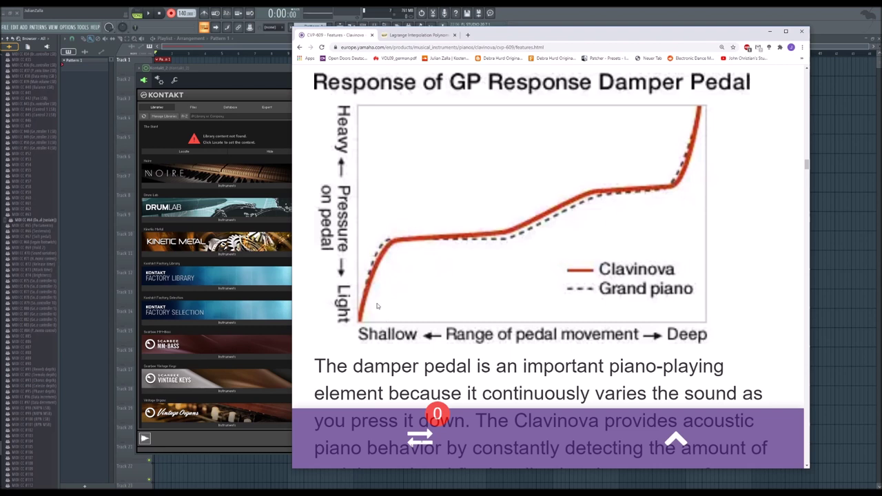
left_click(409, 36)
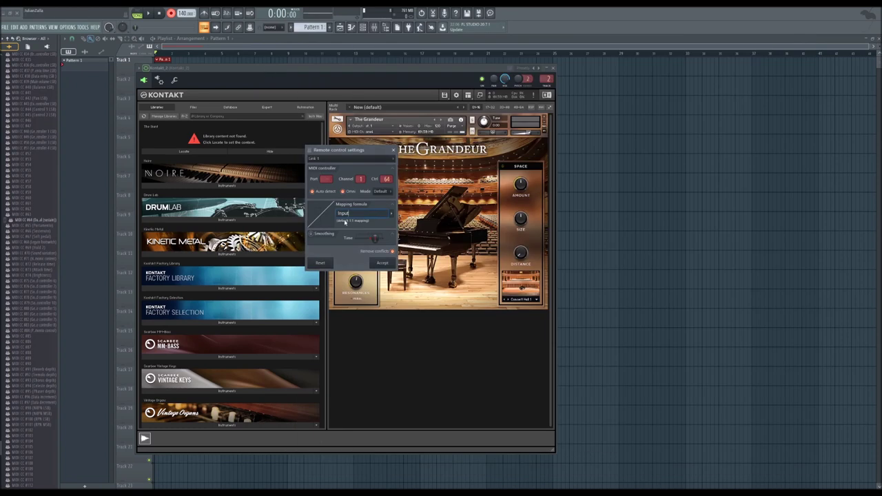
Replace the sustain link's mapping formula with the copied fifth-degree polynomial starting with 31.33*Input^5-84.01*Input and compile it.
type("4.97*Input^2-6.25*Input")
key("ctrl+a")
key("ctrl+v")
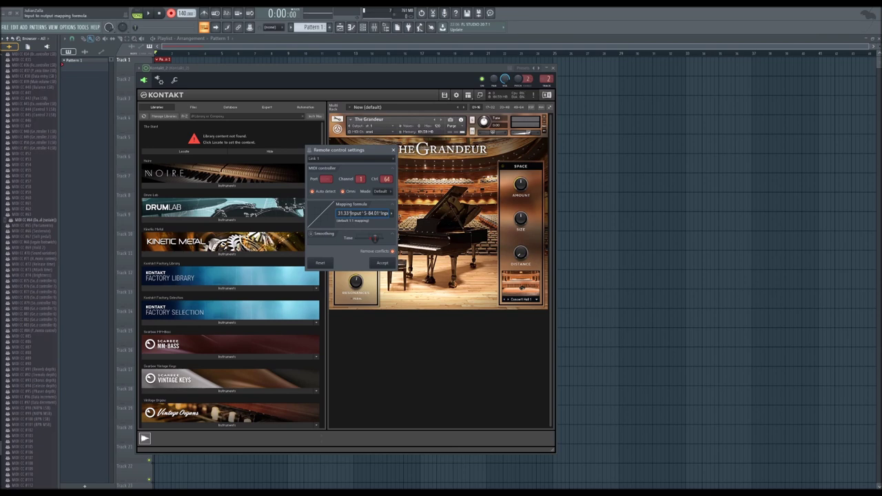
key("Return")
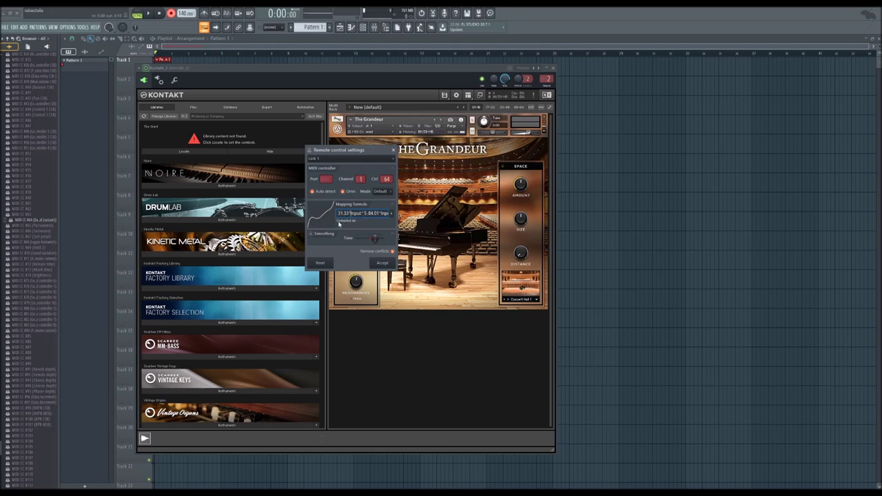
Place the browser's damper pedal graph beside the remote control settings and recompile the mapping formula from its closing terms.
key("alt+Tab")
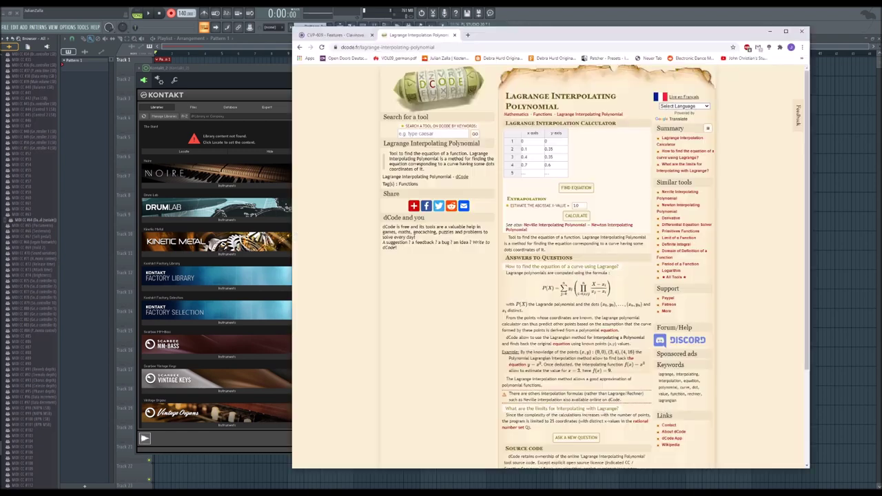
left_click(334, 34)
left_click_drag(487, 35, 606, 71)
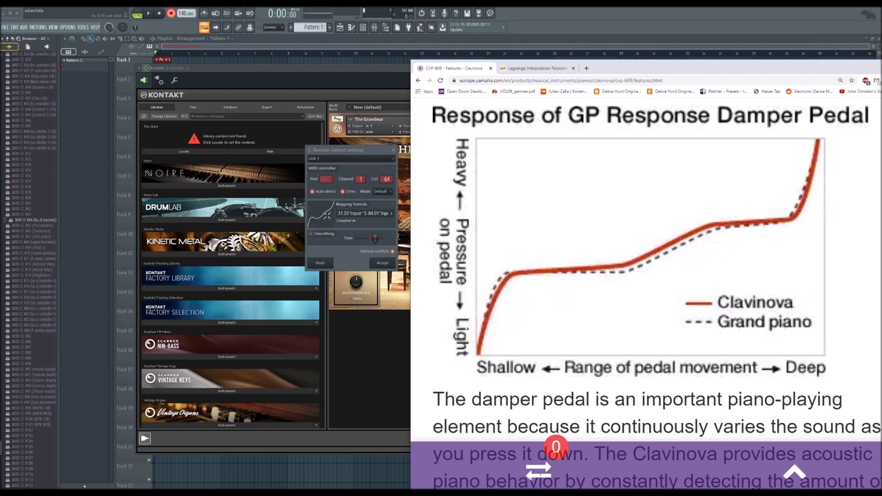
left_click_drag(357, 213, 392, 213)
key("Return")
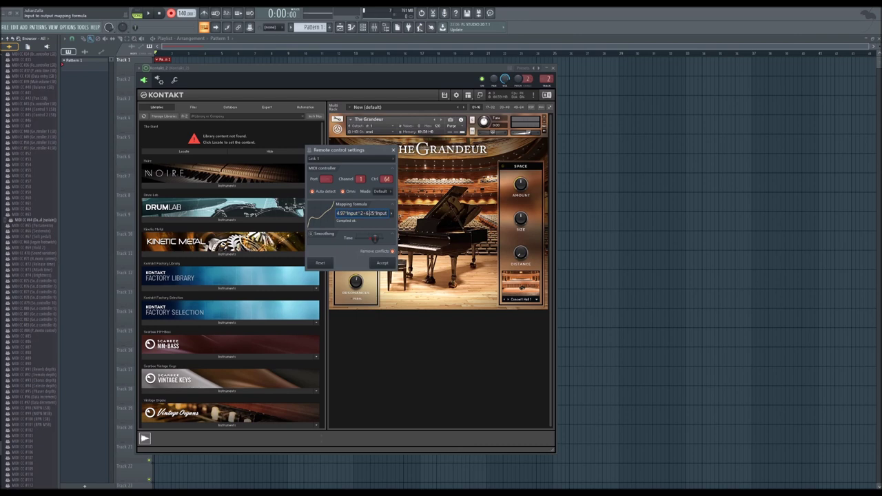
Compare the compiled mapping curve with the pedal graph and the Lagrange calculator's point table.
key("alt+Tab")
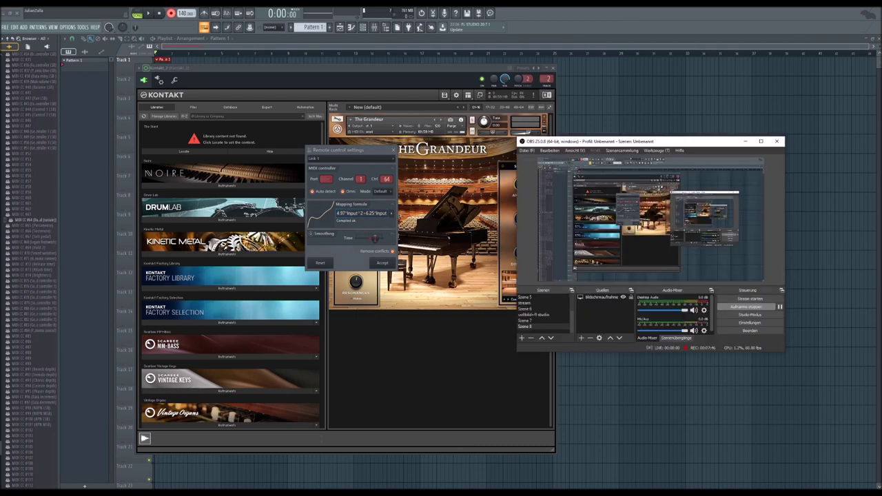
key("alt+Tab")
key("alt+Tab")
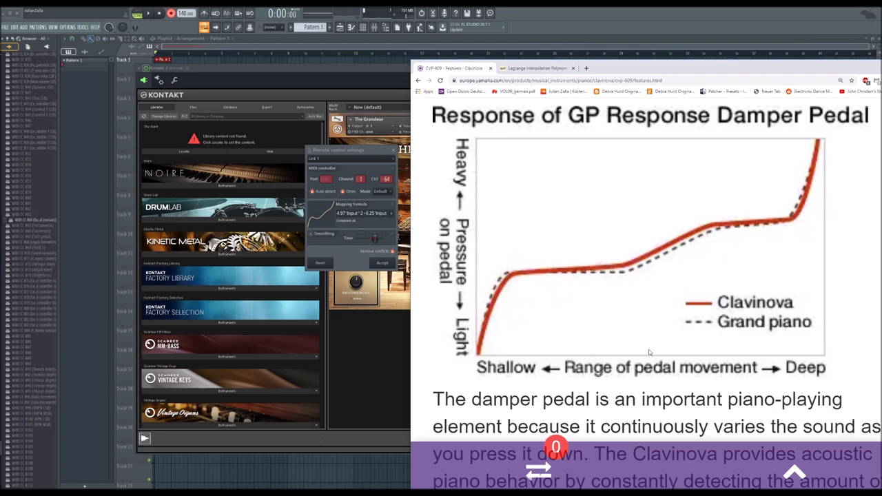
key("ctrl+Tab")
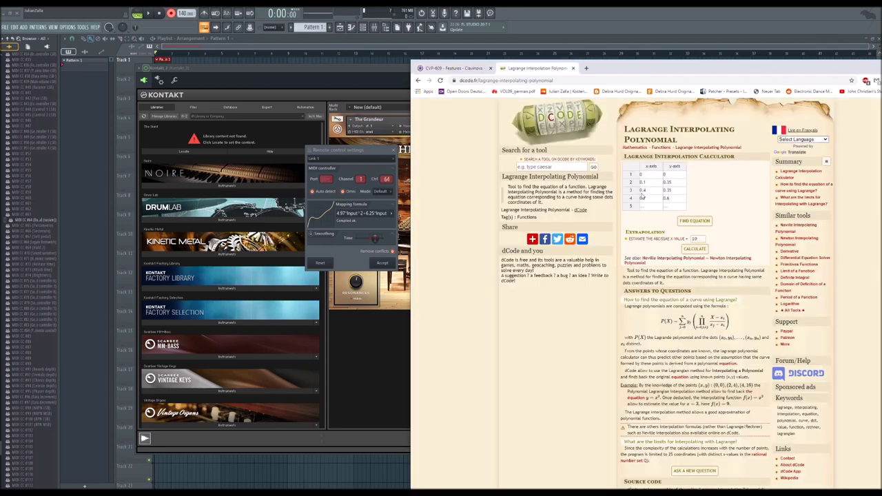
scroll(647, 192, "down", 2)
scroll(647, 193, "up", 2)
Fine-tune the Input^5 coefficient at the start of the mapping formula by trying different digits, and accept the remote control settings.
left_click_drag(375, 214, 341, 213)
left_click(341, 213)
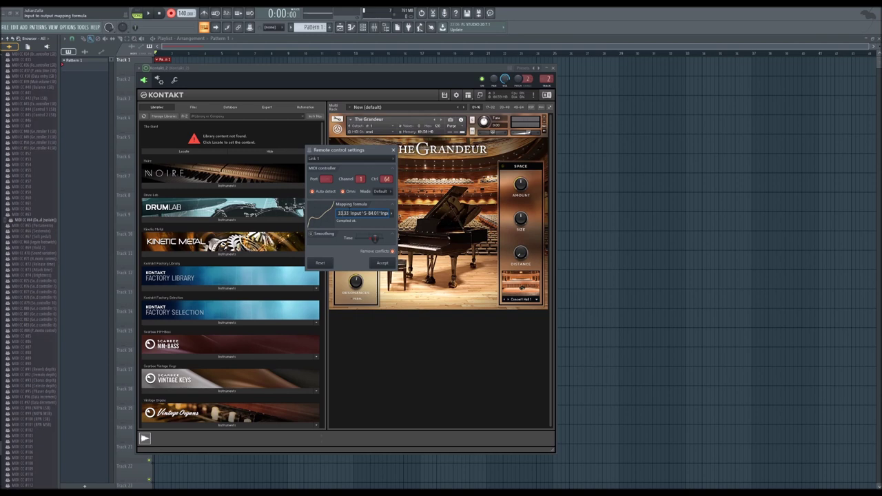
key("BackSpace")
type("3")
key("BackSpace")
type("1")
key("BackSpace")
type("0")
key("BackSpace")
type("3")
key("BackSpace")
type("1")
key("BackSpace")
type("3")
key("BackSpace")
type("4")
key("BackSpace")
type("5")
left_click(385, 263)
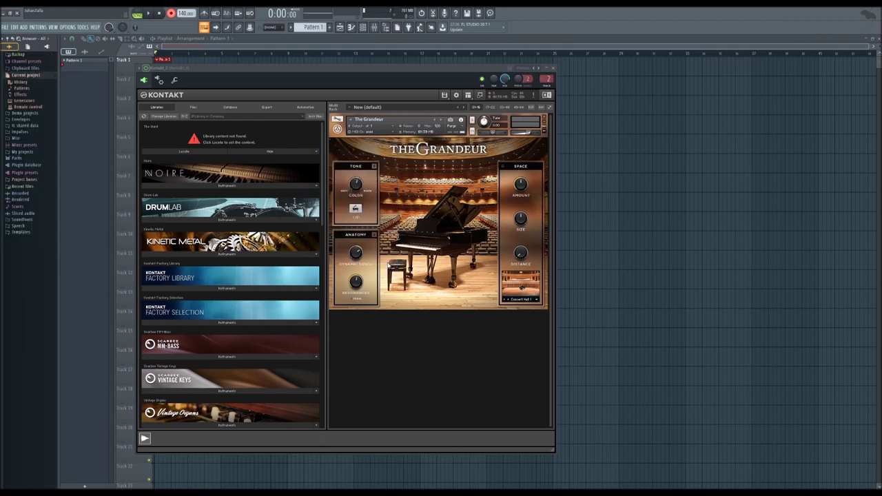
mouse_move(227, 493)
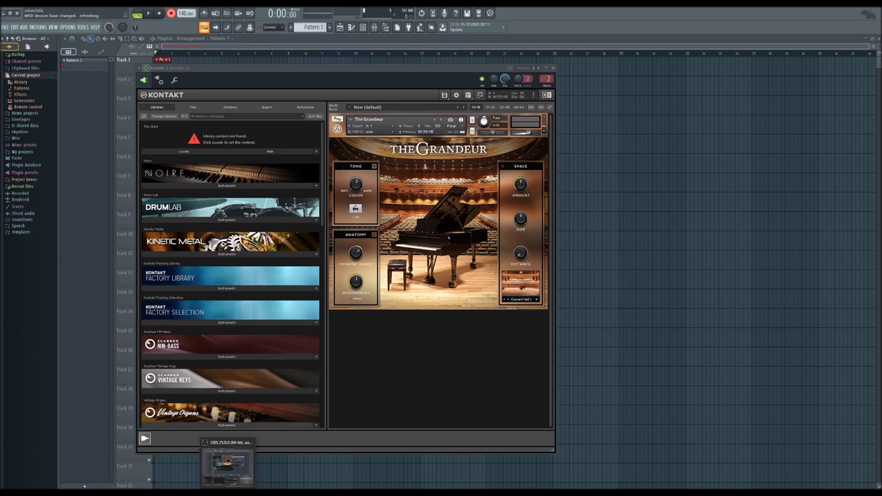
left_click(228, 466)
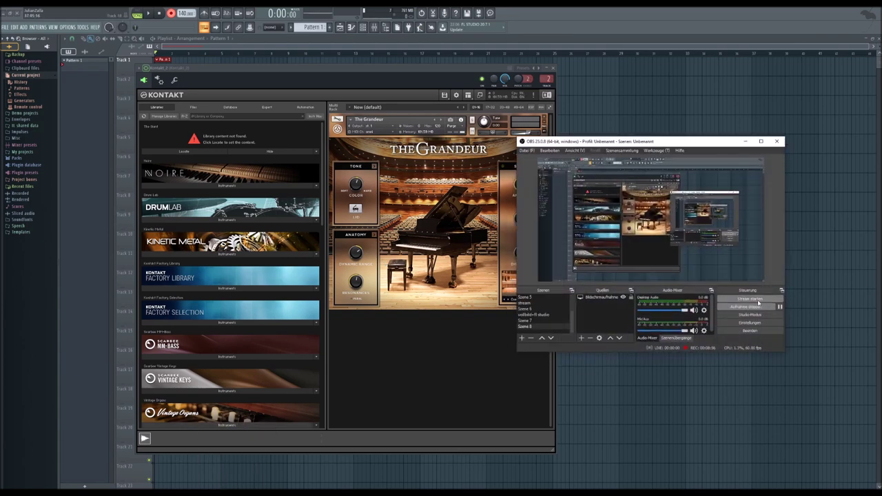